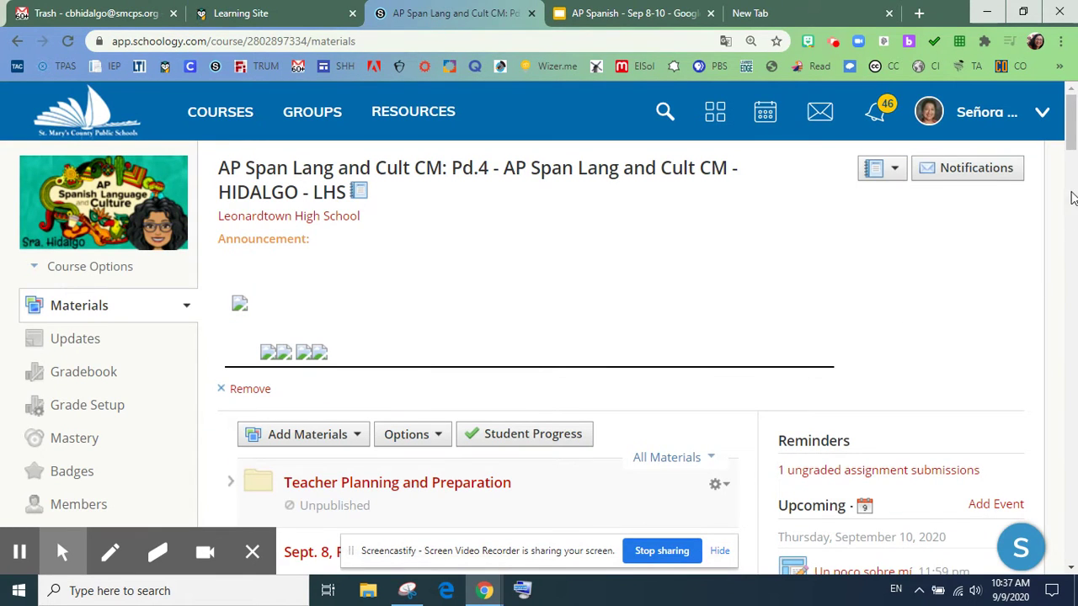
# Step: Preview the AP Spanish course as the first listed student using View Course As
pyautogui.scroll(-1, 1071, 135)
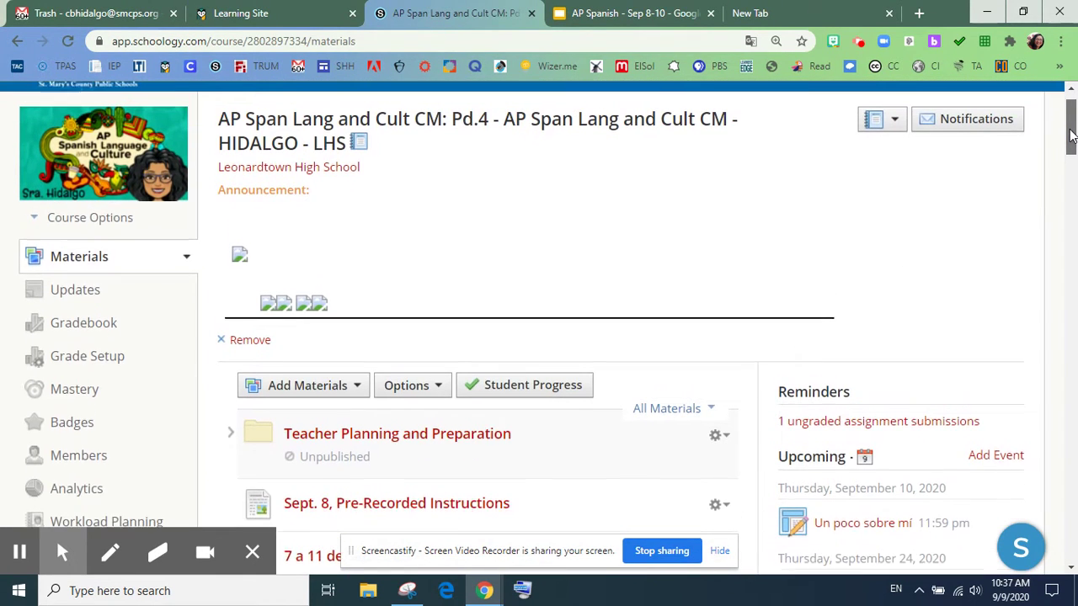
pyautogui.scroll(1, 1071, 135)
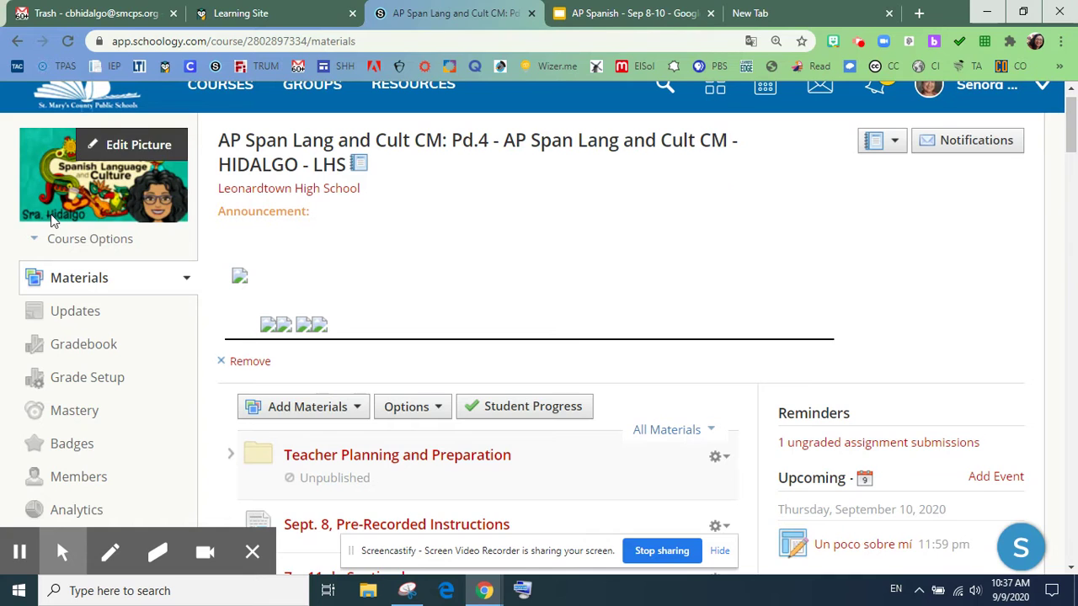
pyautogui.click(36, 240)
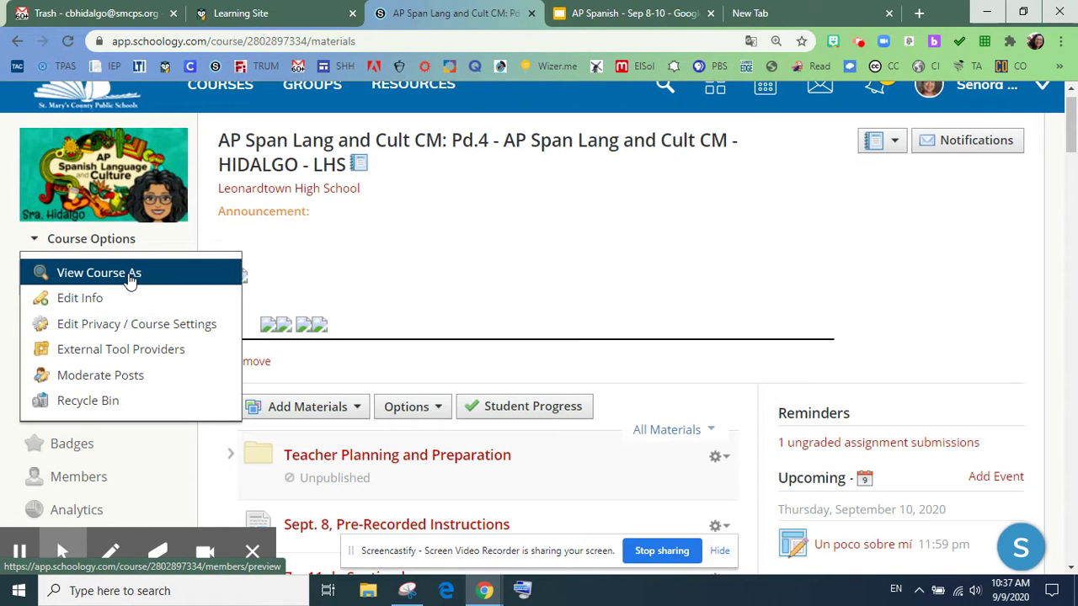
pyautogui.click(130, 280)
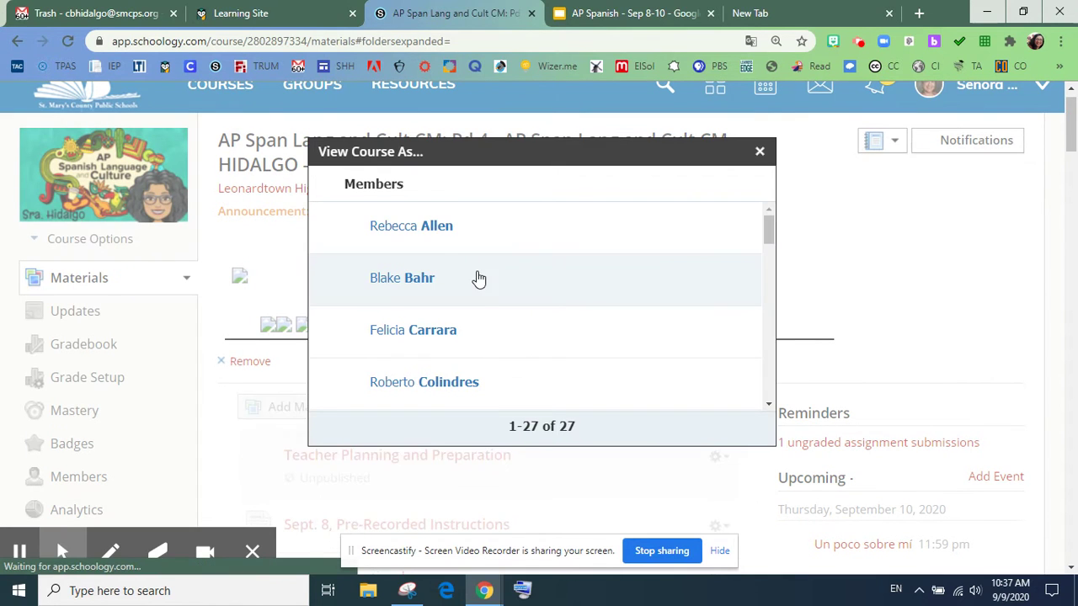
pyautogui.click(425, 225)
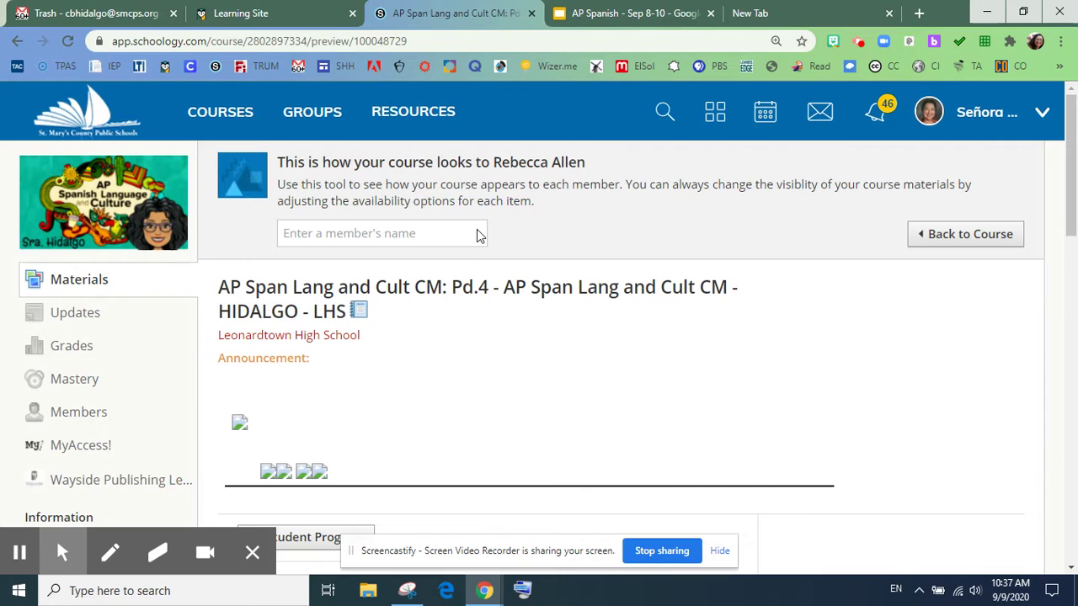
# Step: Open the Miércoles, 9 de septiembre slide and follow its learningsite.waysidepublishing.com link
pyautogui.moveTo(1072, 185); pyautogui.dragTo(1074, 367)
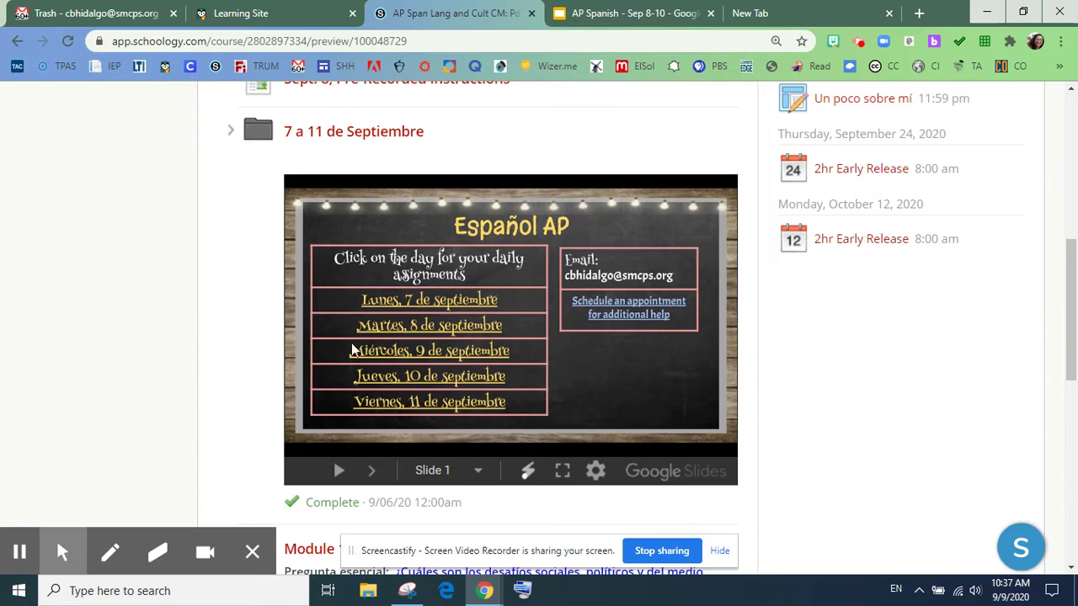
pyautogui.click(418, 351)
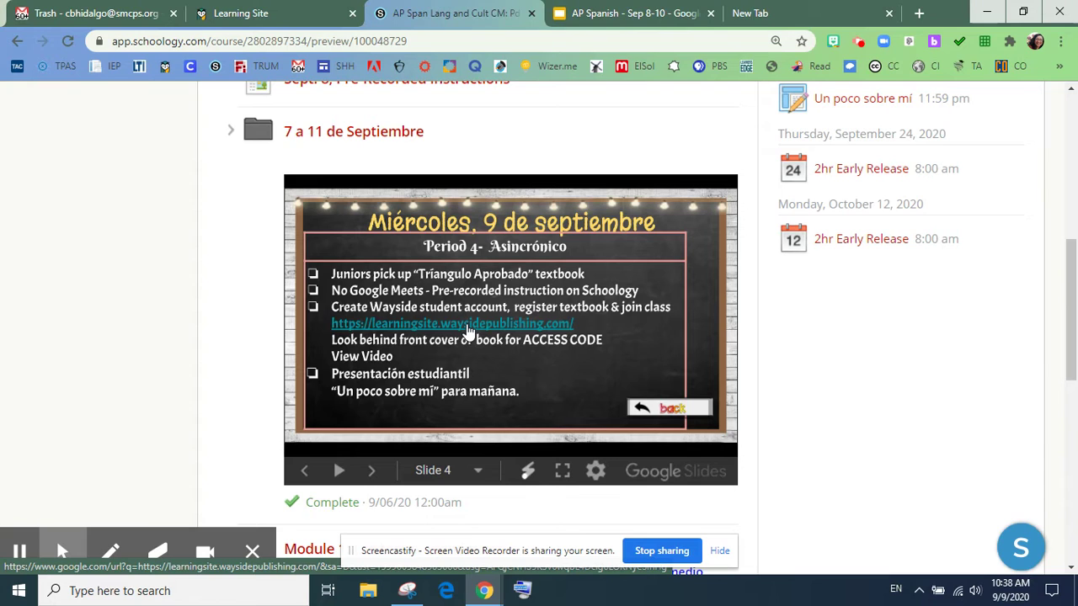
pyautogui.click(468, 330)
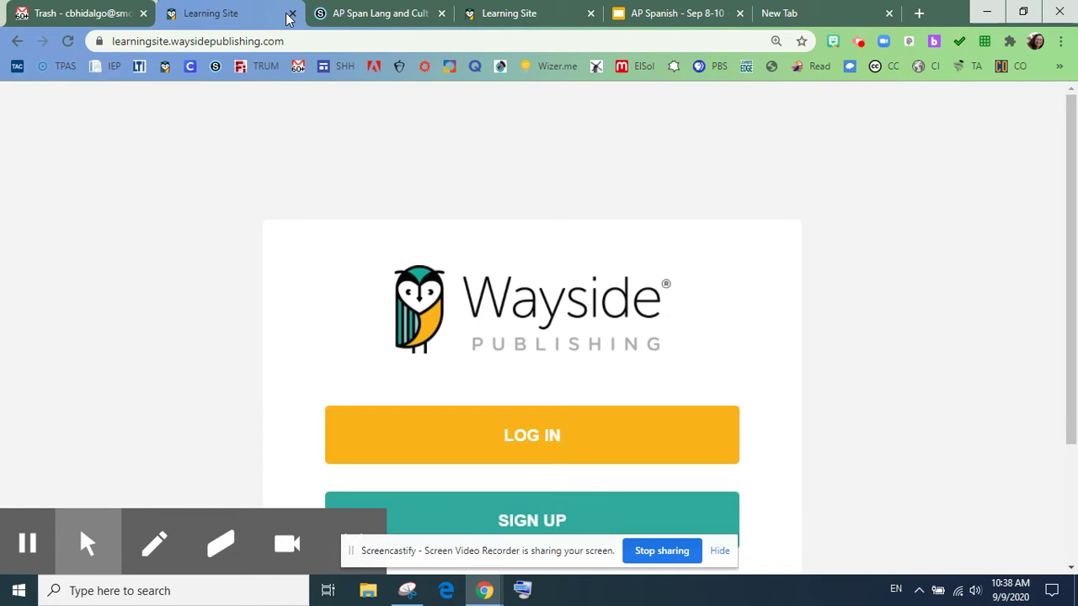
# Step: Start a new account sign-up and choose to register as a student
pyautogui.moveTo(1072, 187); pyautogui.dragTo(1073, 289)
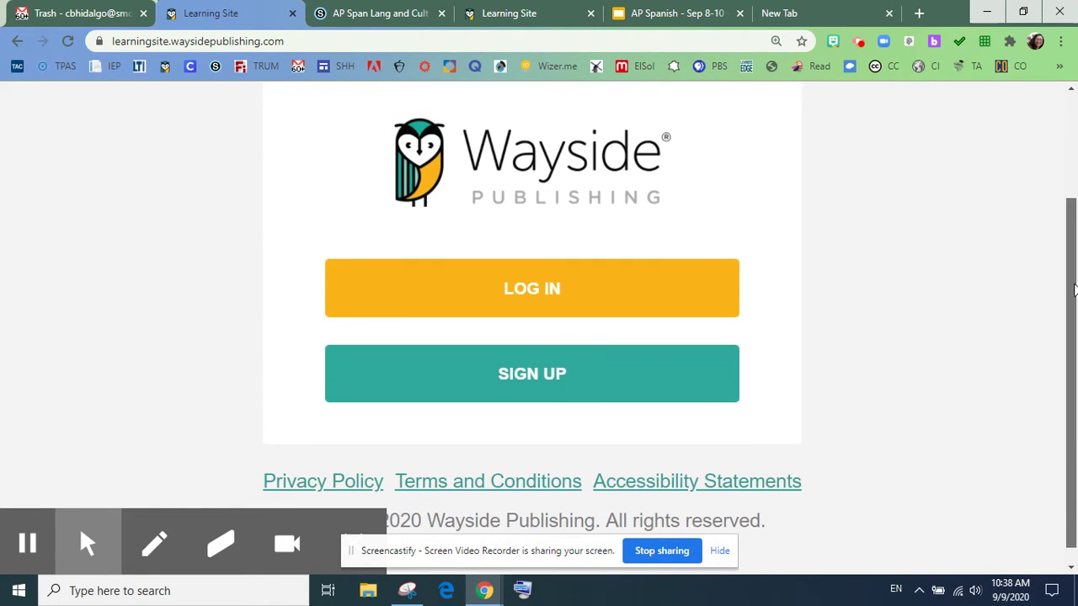
pyautogui.click(514, 380)
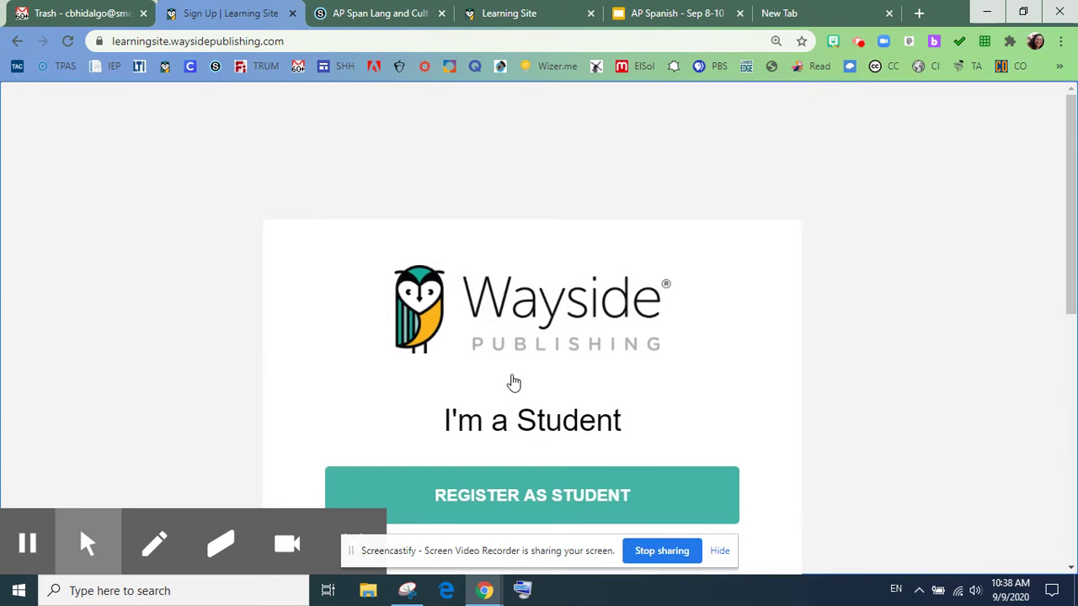
pyautogui.moveTo(1075, 215); pyautogui.dragTo(1075, 303)
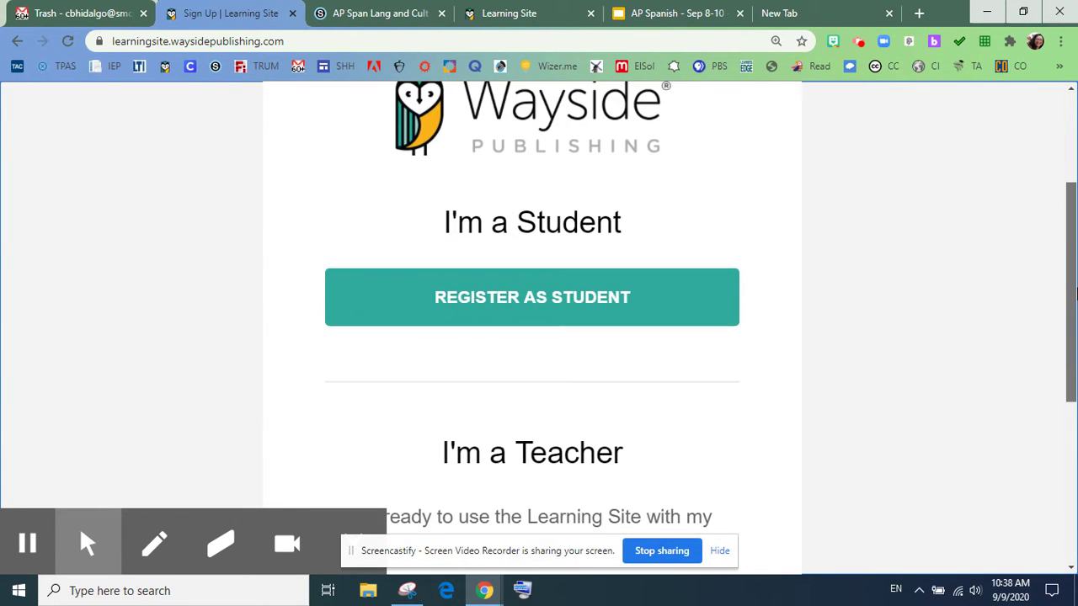
pyautogui.click(498, 309)
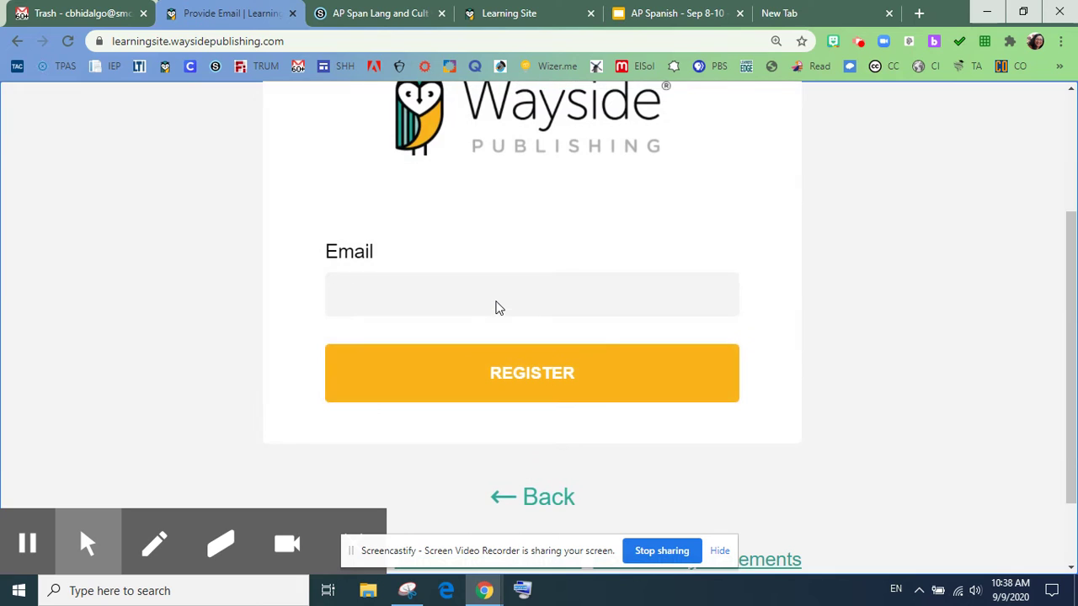
# Step: Fill the Email field with the student's saved address from autofill
pyautogui.click(553, 301)
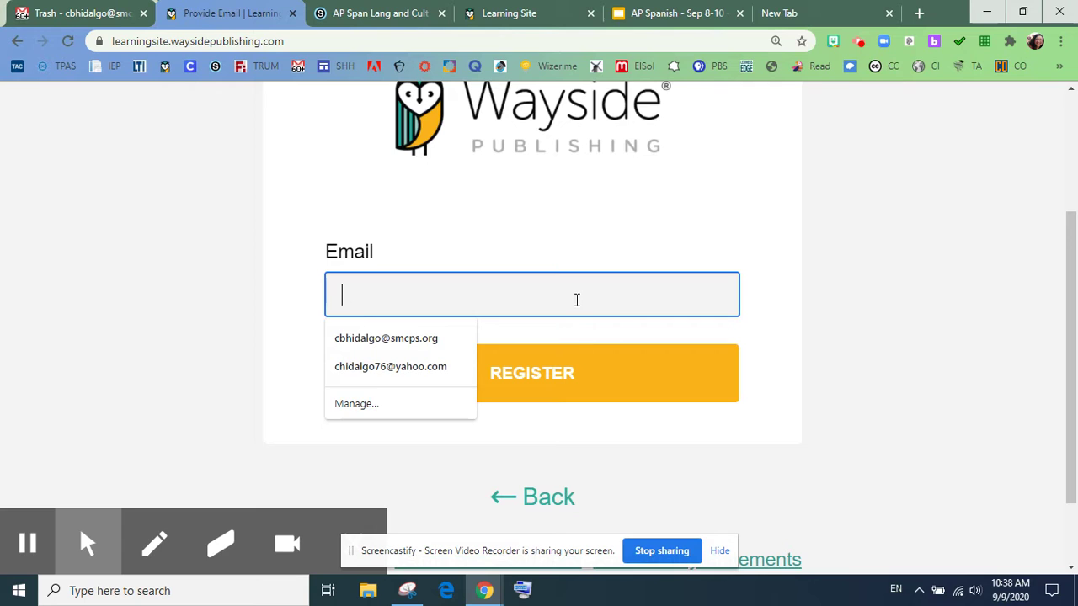
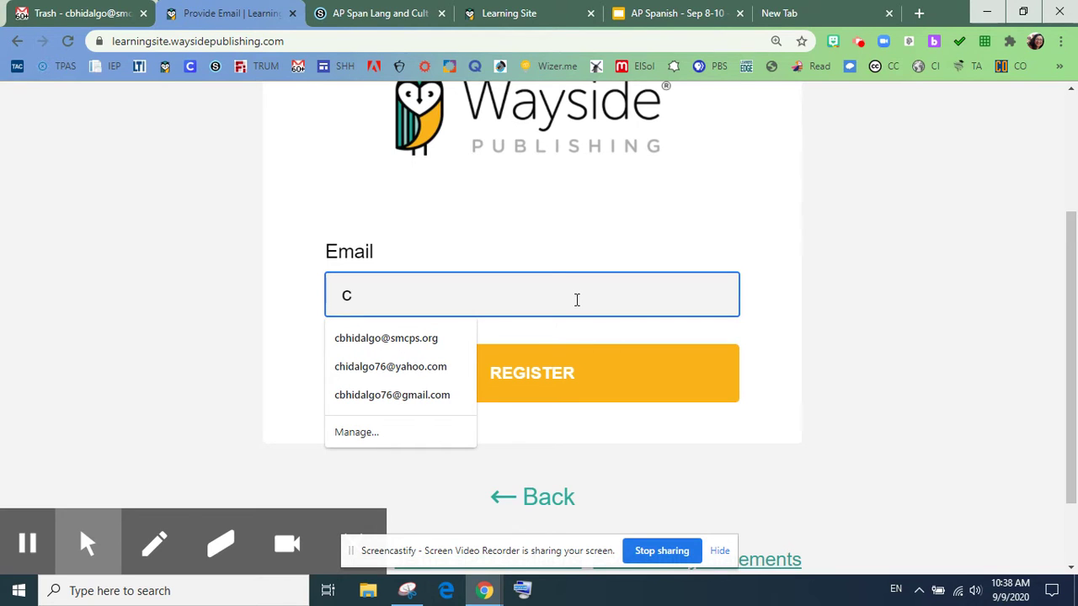
pyautogui.click(418, 392)
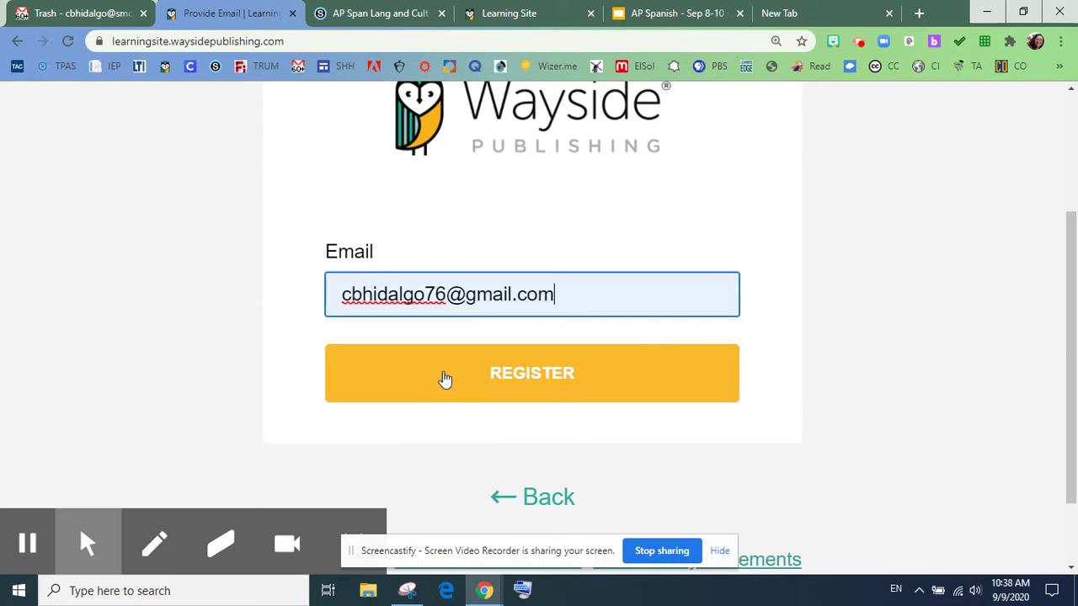
# Step: Submit the e-mail, then replace the autofilled password and enter its confirmation
pyautogui.click(584, 382)
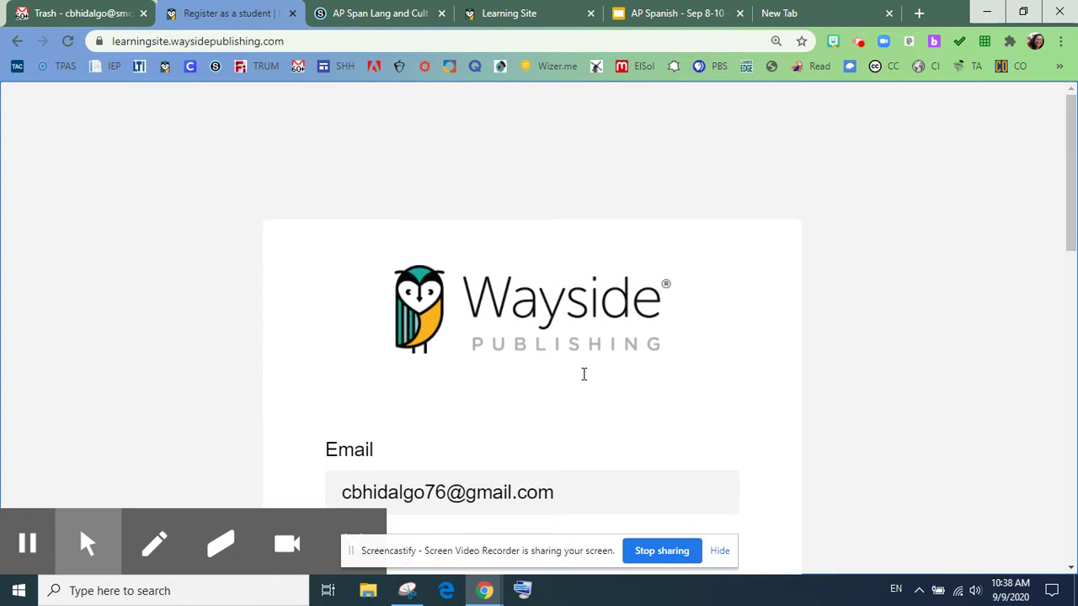
pyautogui.moveTo(1074, 192); pyautogui.dragTo(1069, 304)
pyautogui.doubleClick(488, 242)
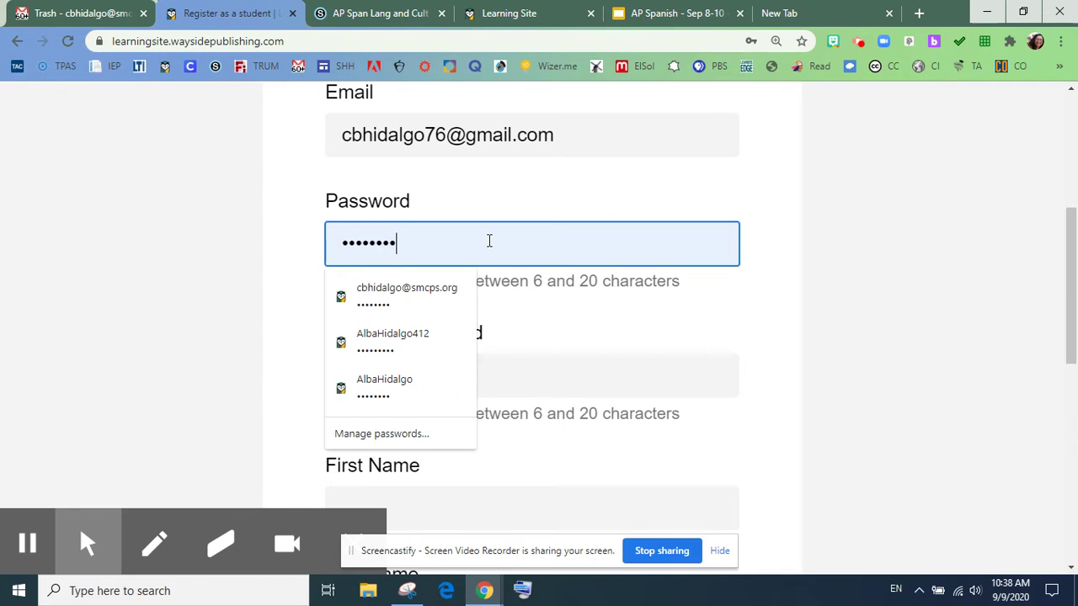
pyautogui.press('BackSpace')
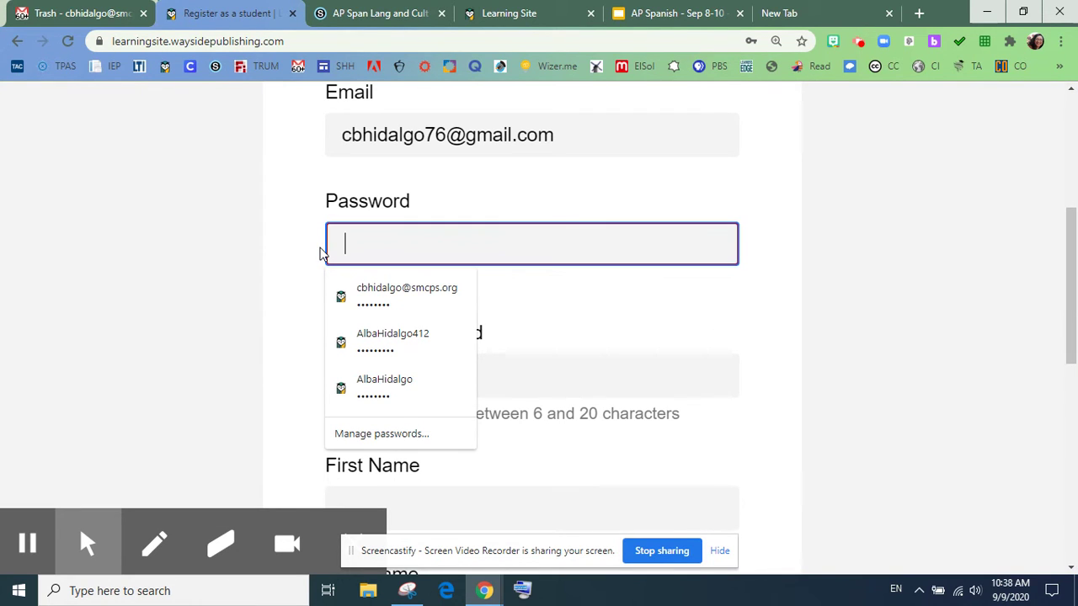
pyautogui.write('••')
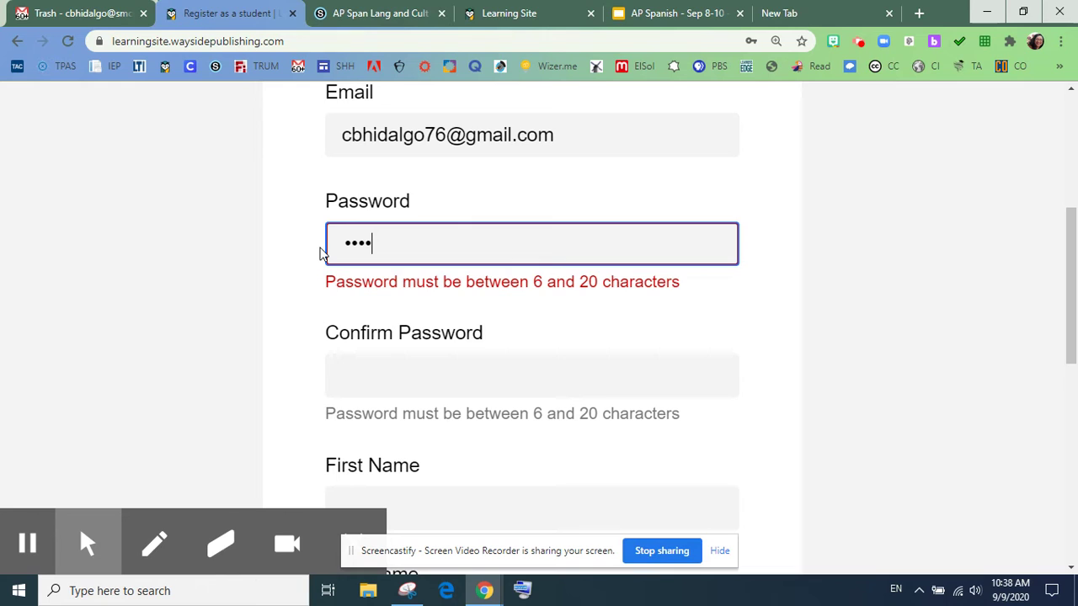
pyautogui.write('••••')
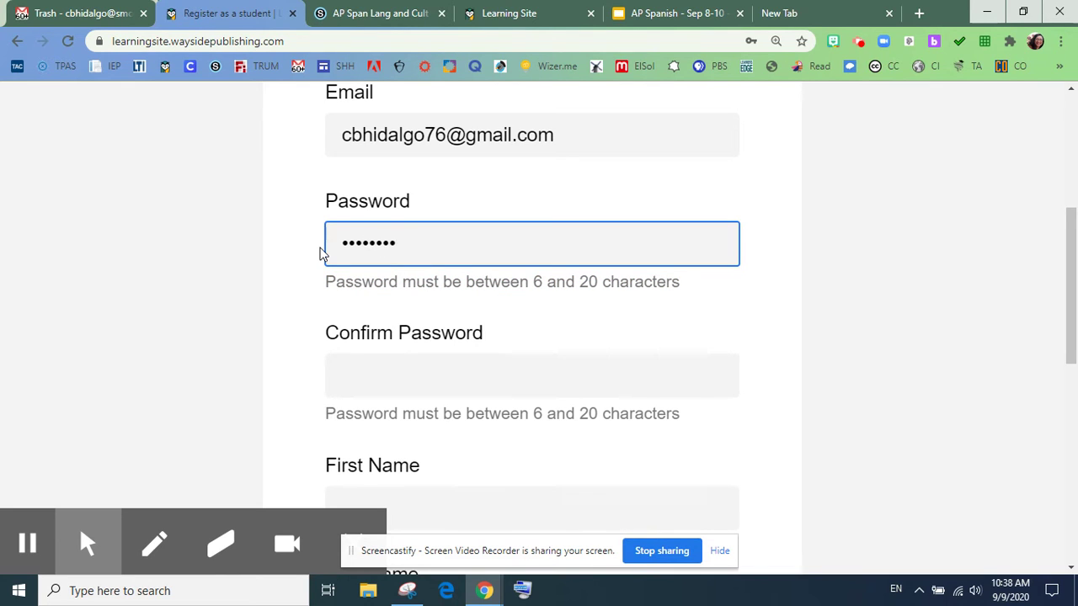
pyautogui.click(685, 357)
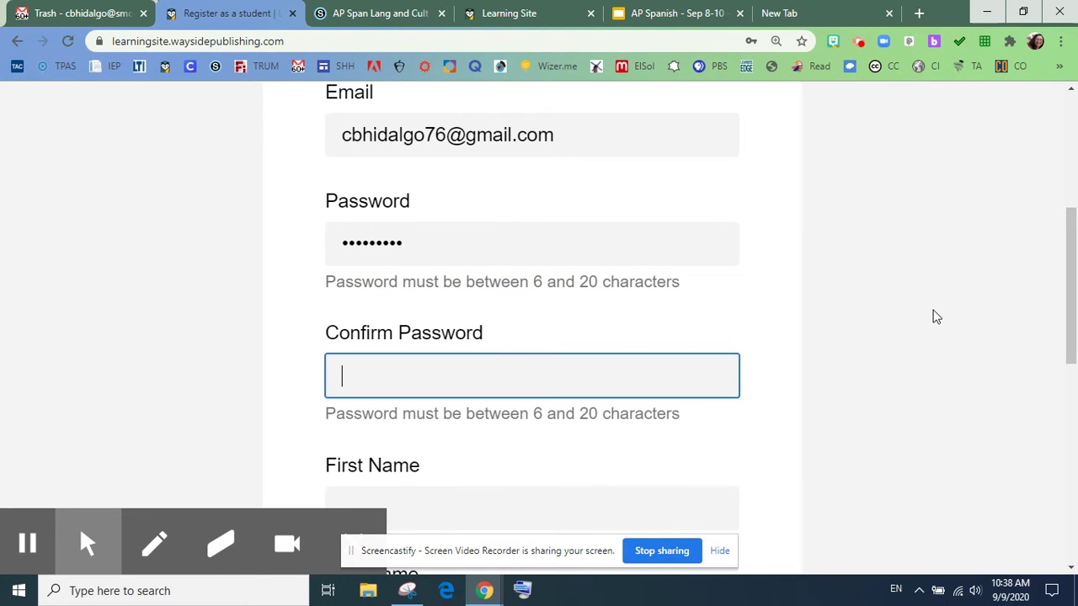
pyautogui.moveTo(1076, 263); pyautogui.dragTo(1071, 297)
pyautogui.write('••••')
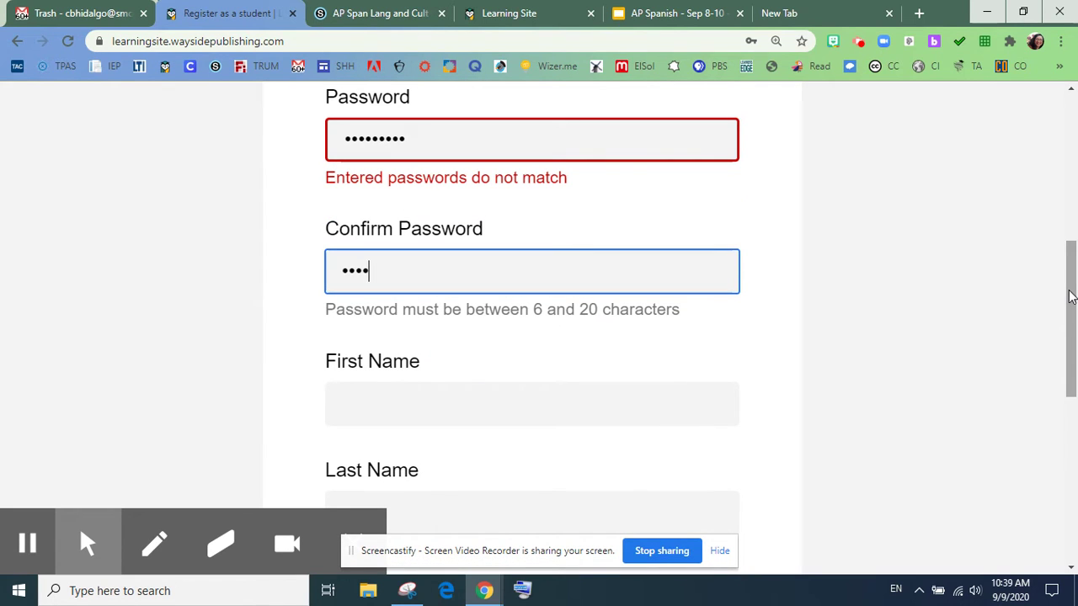
pyautogui.write('•••••')
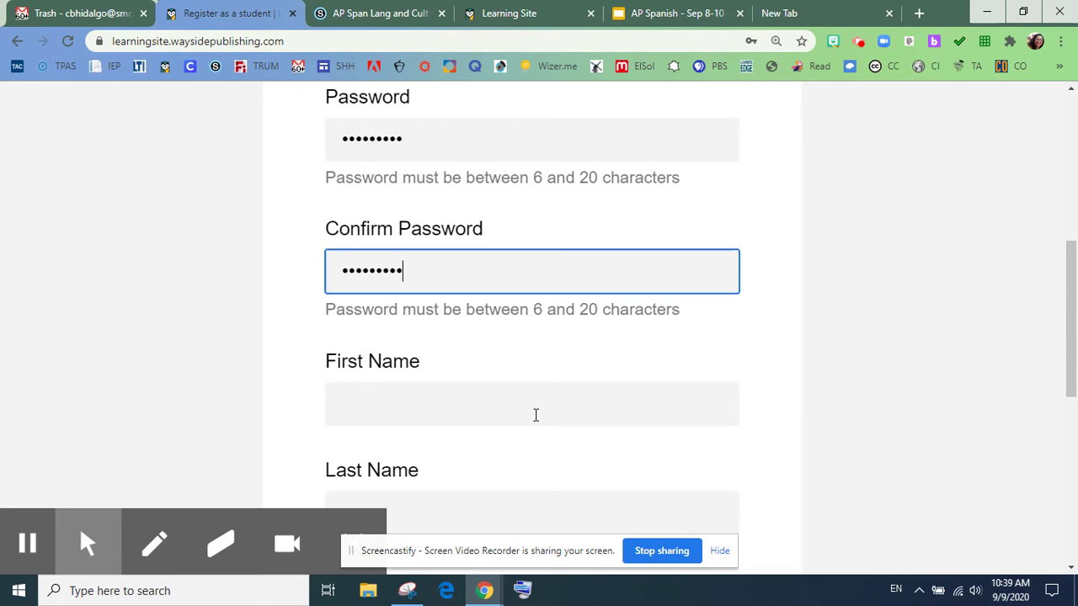
# Step: Fill in the student's first and last name and re-enter the username
pyautogui.click(535, 414)
pyautogui.scroll(-2, 1010, 354)
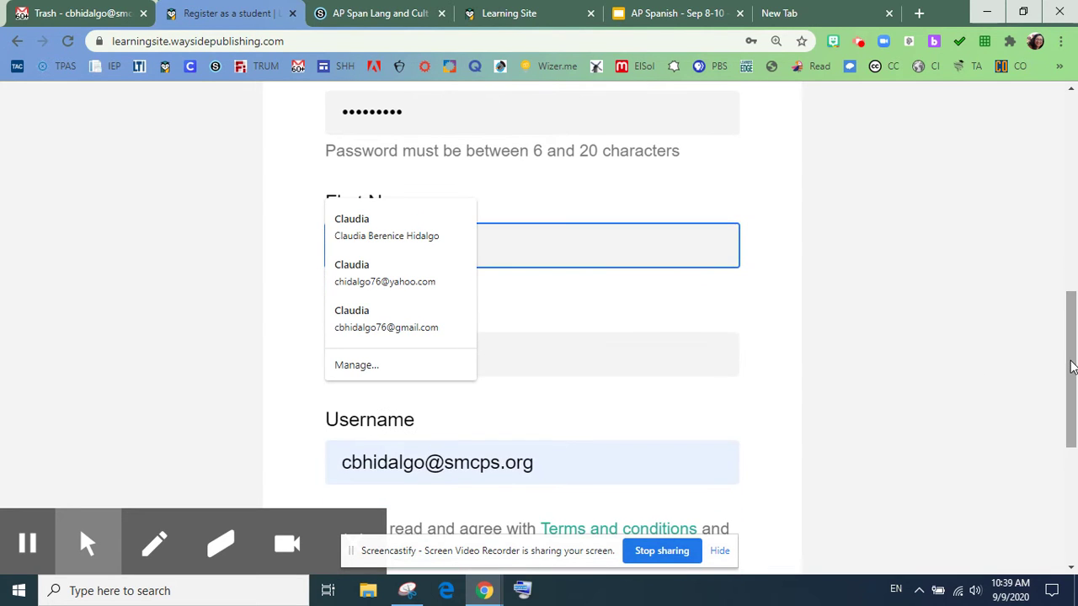
pyautogui.click(433, 242)
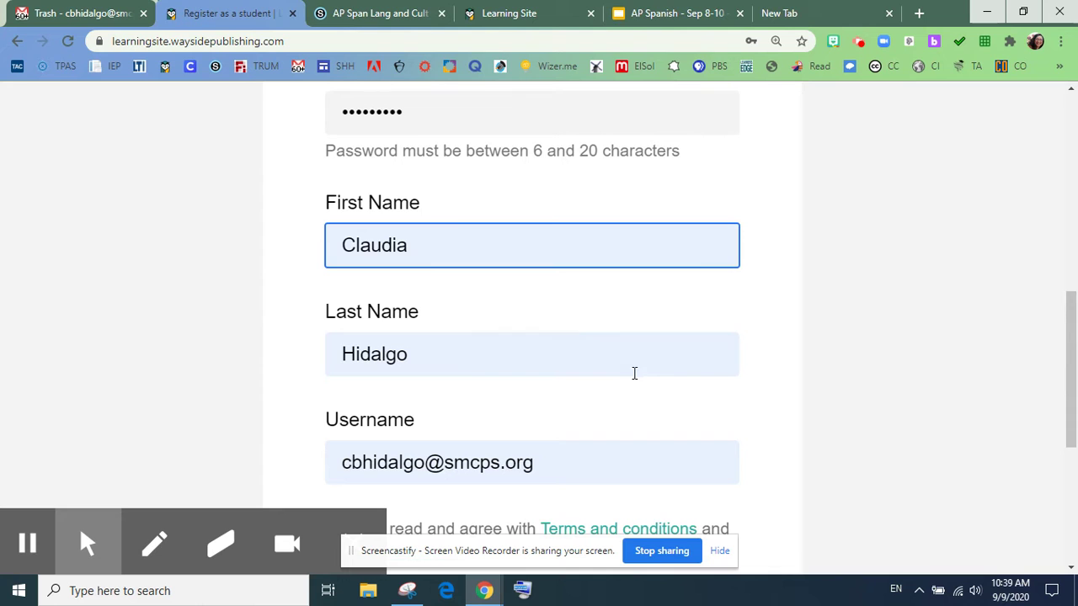
pyautogui.scroll(-1, 1062, 303)
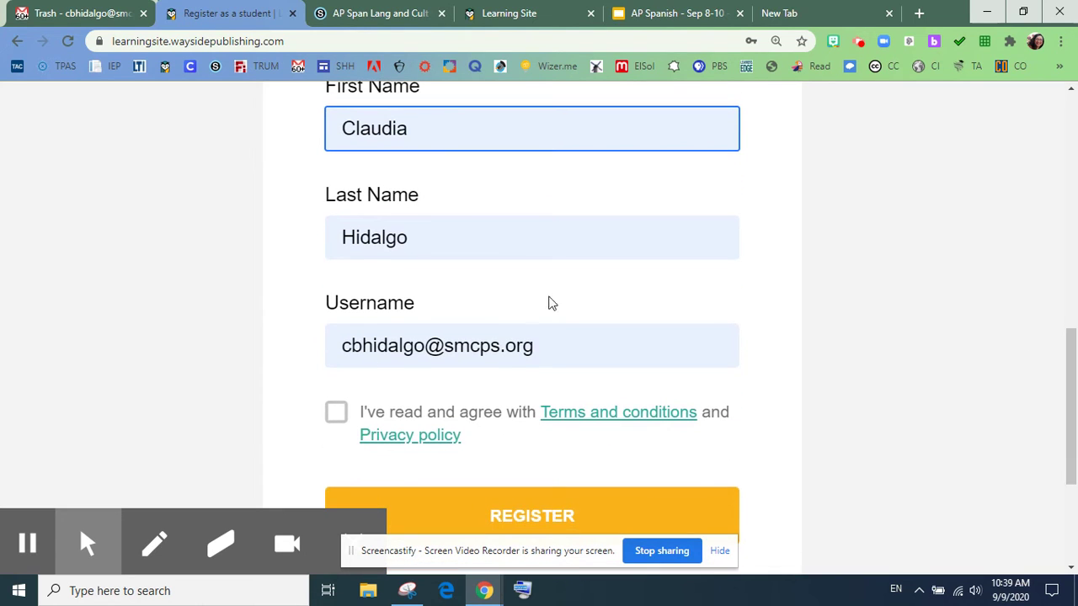
pyautogui.click(551, 343)
pyautogui.press('BackSpace')
pyautogui.press('BackSpace')
pyautogui.press('BackSpace')
pyautogui.press('BackSpace')
pyautogui.press('BackSpace')
pyautogui.press('BackSpace')
pyautogui.press('BackSpace')
pyautogui.press('BackSpace')
pyautogui.press('BackSpace')
pyautogui.press('BackSpace')
pyautogui.press('BackSpace')
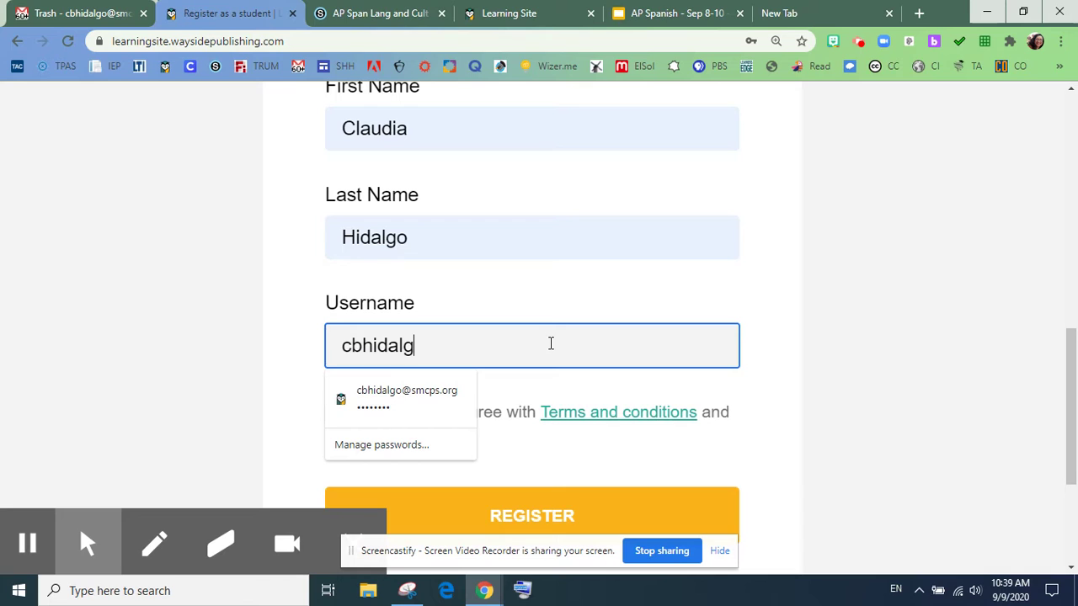
pyautogui.write('o')
pyautogui.click(943, 319)
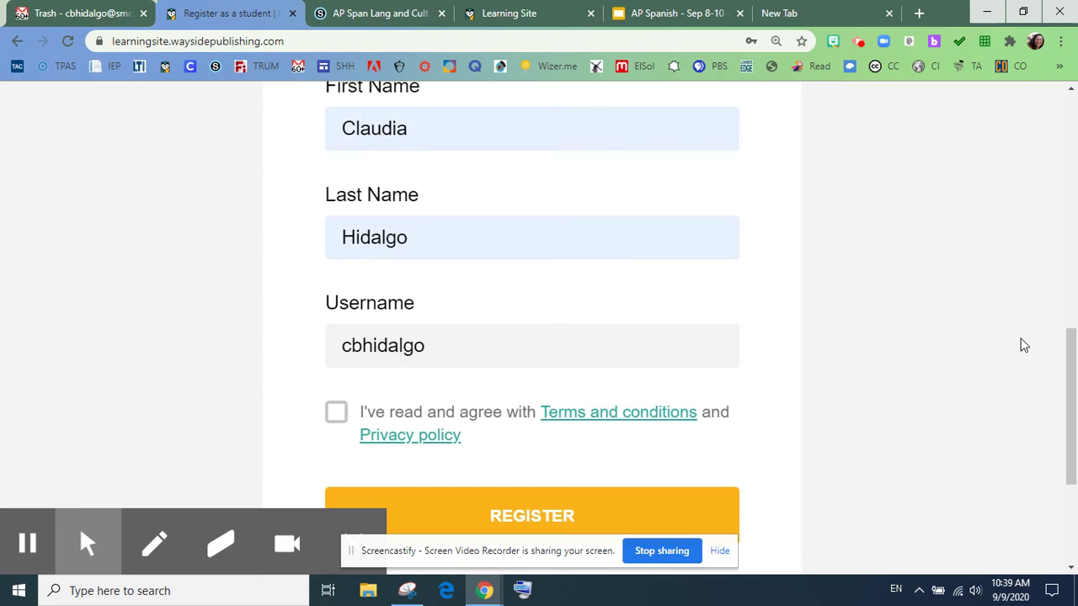
# Step: Agree to the terms and submit, which returns 'Email already registered'
pyautogui.moveTo(1071, 396); pyautogui.dragTo(1071, 456)
pyautogui.click(334, 223)
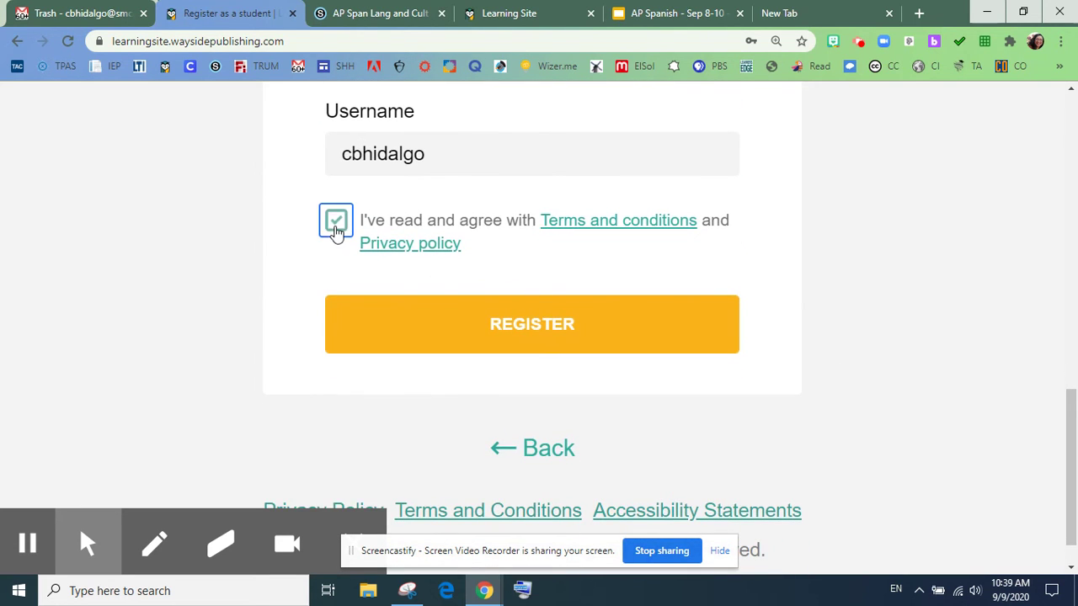
pyautogui.click(546, 327)
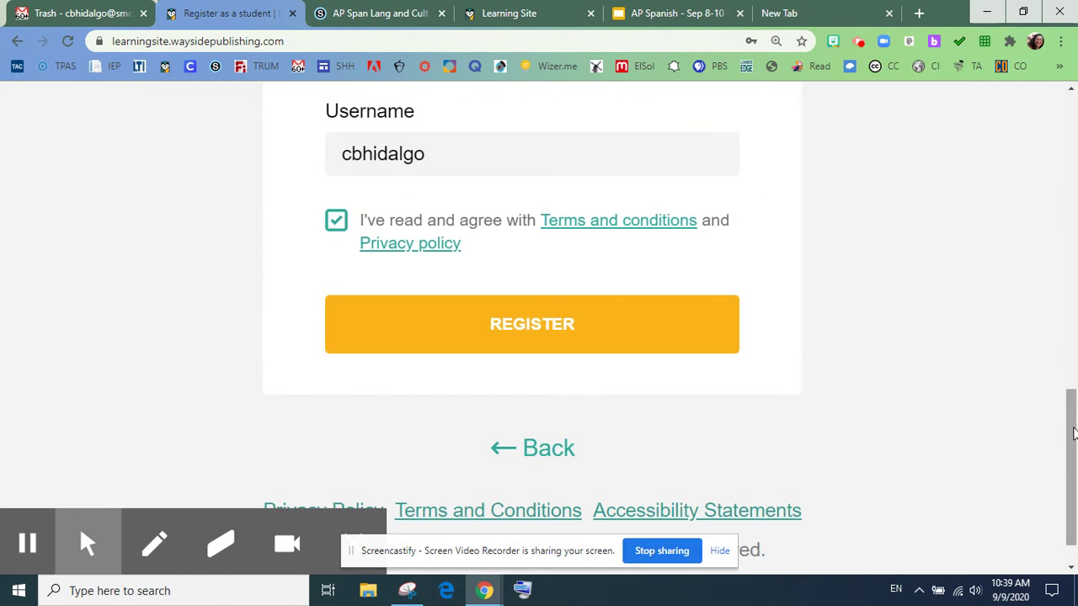
pyautogui.moveTo(1069, 427); pyautogui.dragTo(1074, 229)
# Step: Replace the school e-mail domain with a personal Gmail address and resubmit the registration
pyautogui.click(566, 212)
pyautogui.moveTo(566, 212); pyautogui.dragTo(300, 205)
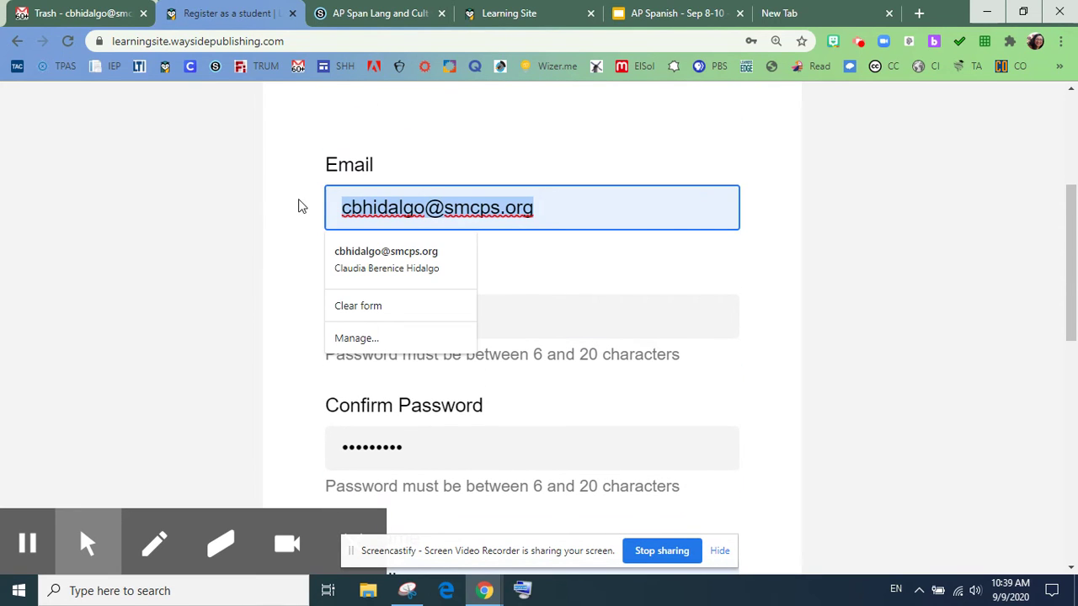
pyautogui.click(605, 197)
pyautogui.press('BackSpace')
pyautogui.press('BackSpace')
pyautogui.press('BackSpace')
pyautogui.press('BackSpace')
pyautogui.press('BackSpace')
pyautogui.press('BackSpace')
pyautogui.press('BackSpace')
pyautogui.press('BackSpace')
pyautogui.press('BackSpace')
pyautogui.press('BackSpace')
pyautogui.press('BackSpace')
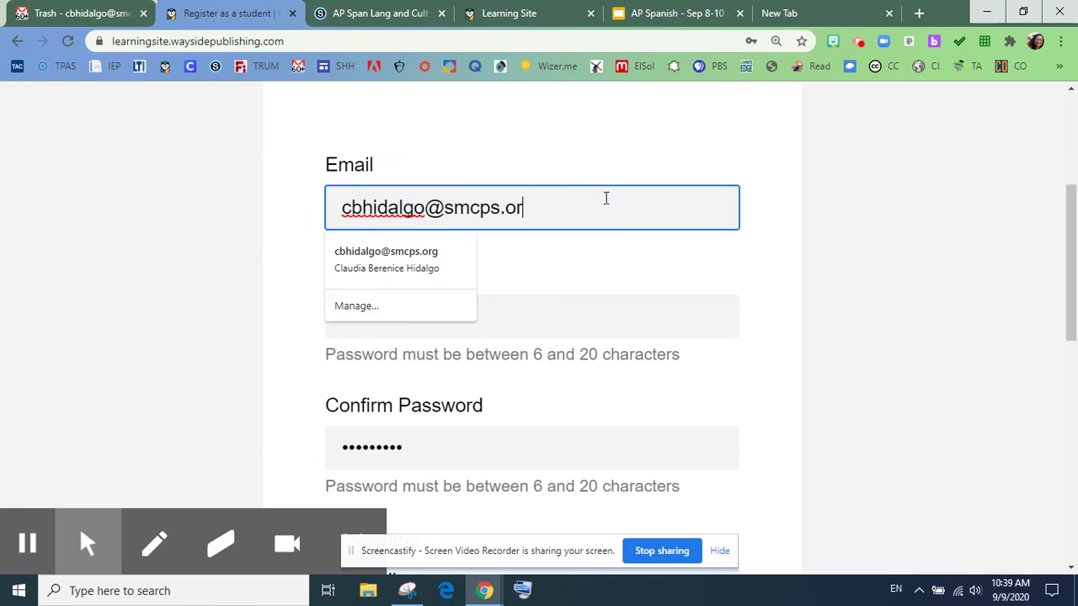
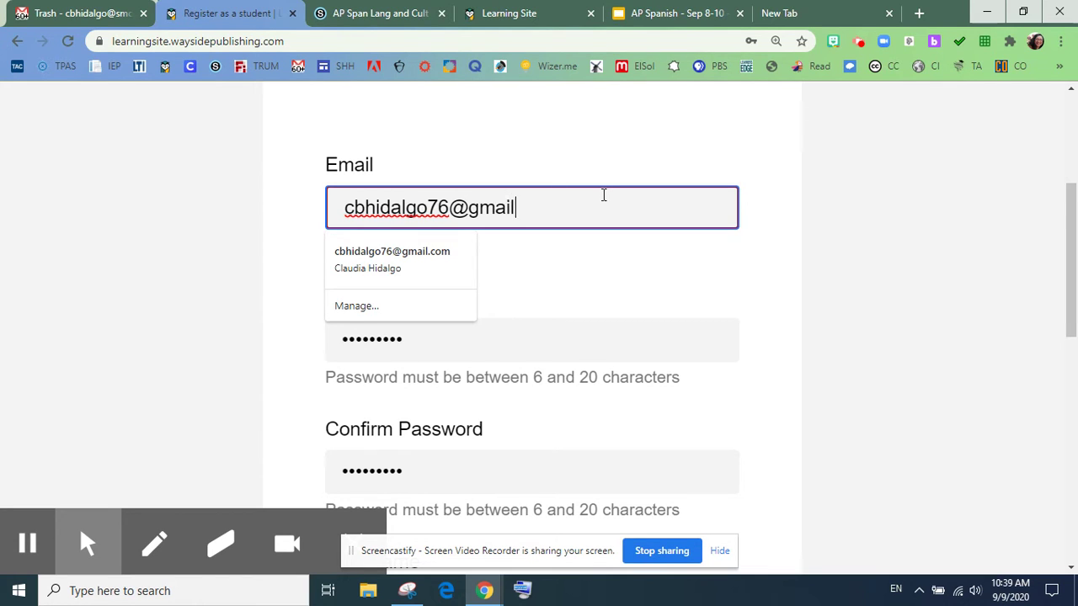
pyautogui.click(873, 272)
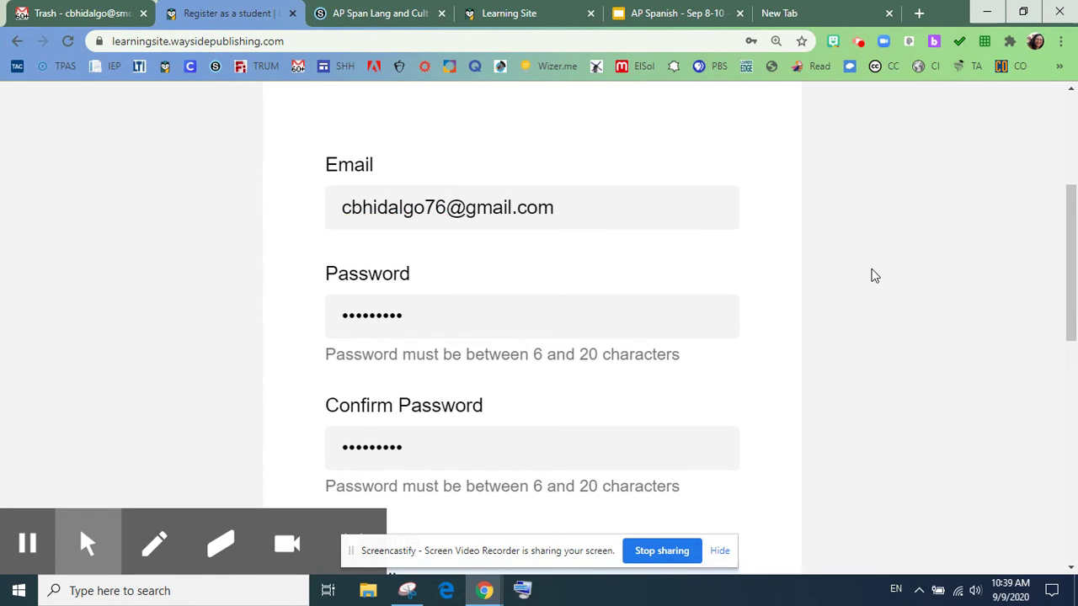
pyautogui.moveTo(1071, 223); pyautogui.dragTo(1070, 401)
pyautogui.click(541, 432)
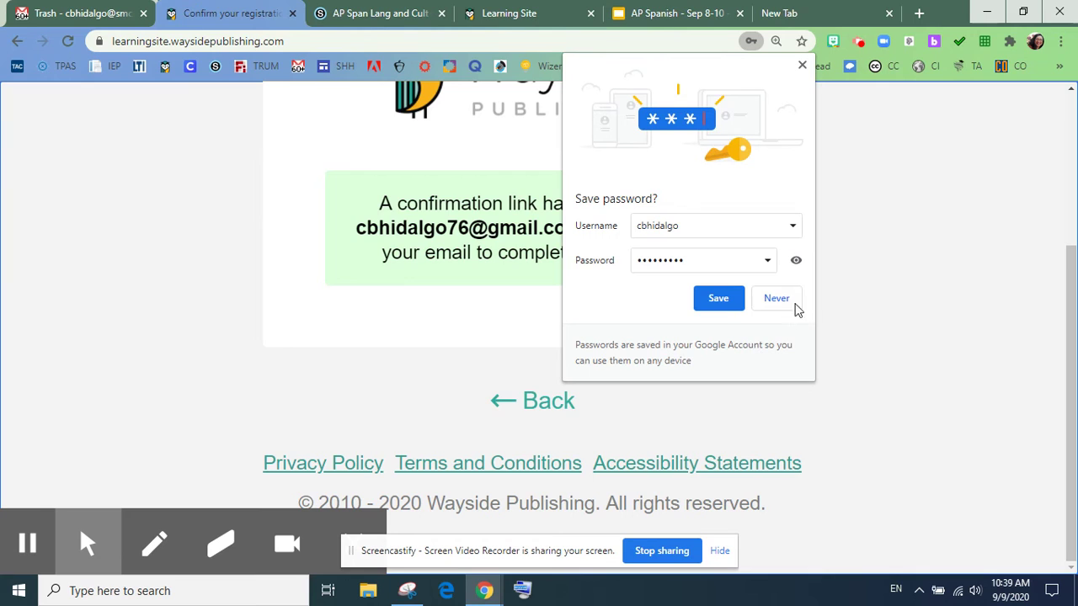
# Step: Save the new password in Chrome's save-password prompt
pyautogui.click(720, 301)
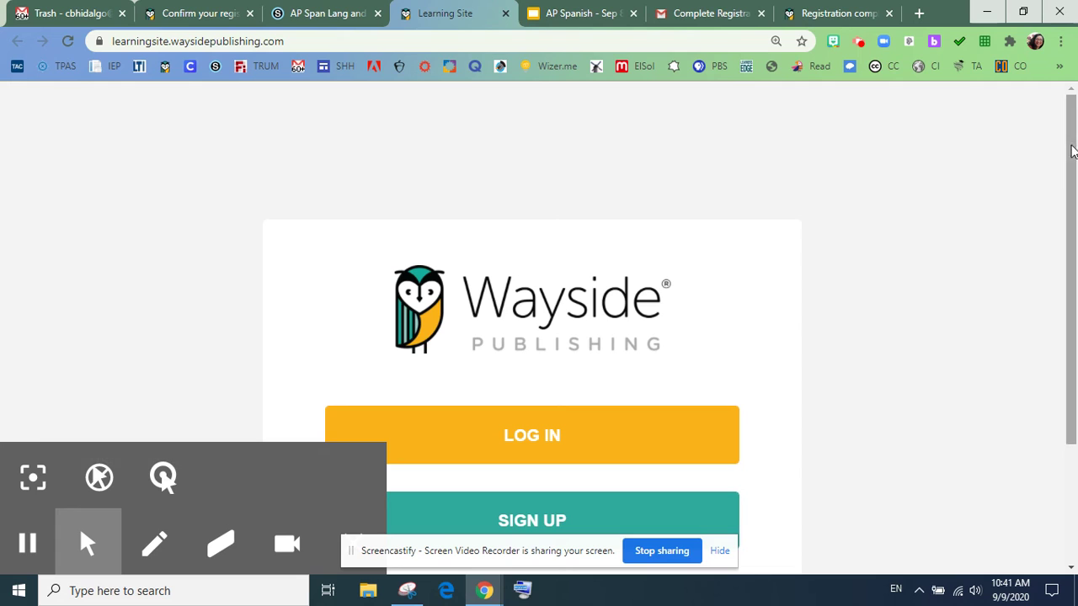
# Step: Log in to the Learning Site with the browser-filled student credentials
pyautogui.moveTo(1073, 149); pyautogui.dragTo(1072, 208)
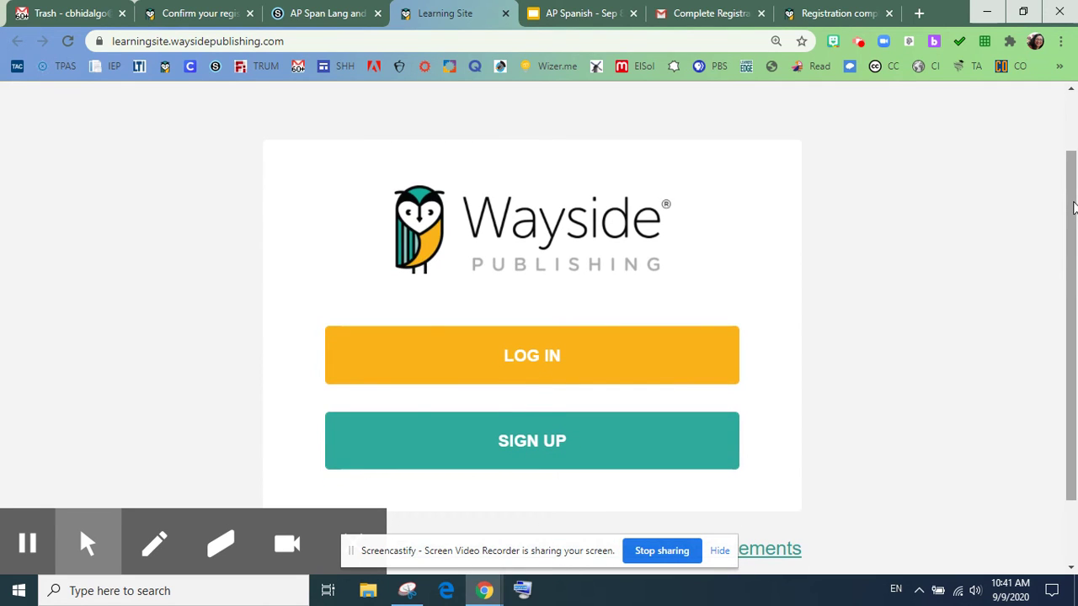
pyautogui.moveTo(1072, 198); pyautogui.dragTo(1073, 258)
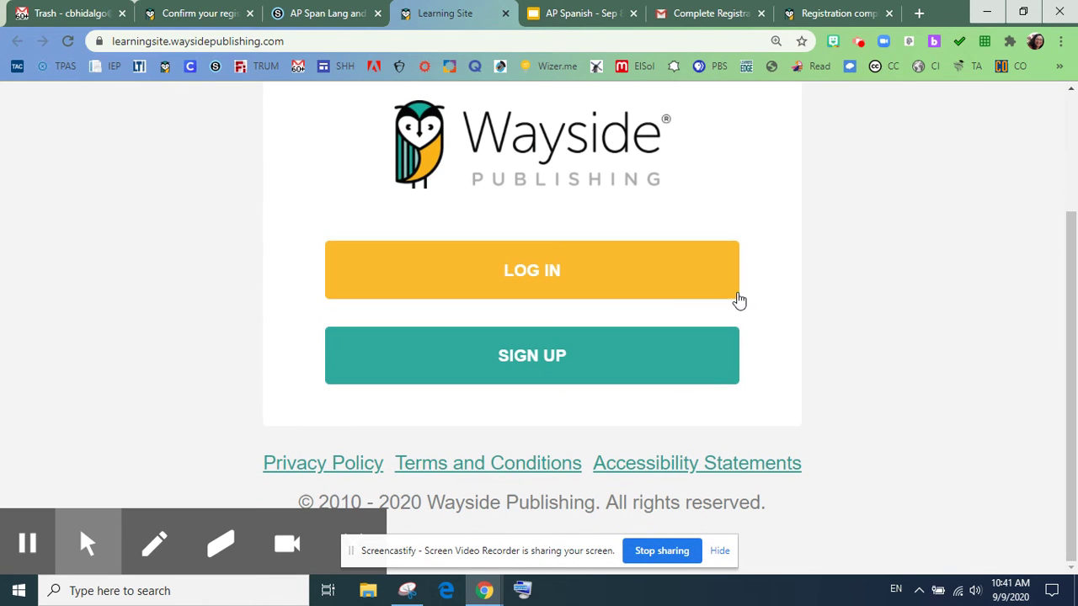
pyautogui.click(587, 270)
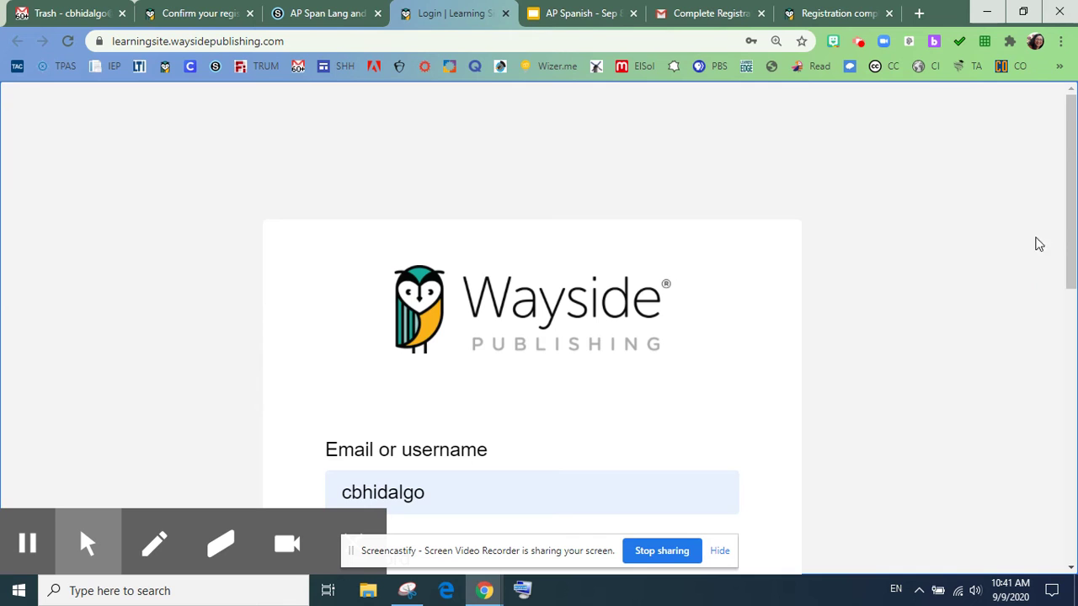
pyautogui.moveTo(1071, 235); pyautogui.dragTo(1071, 352)
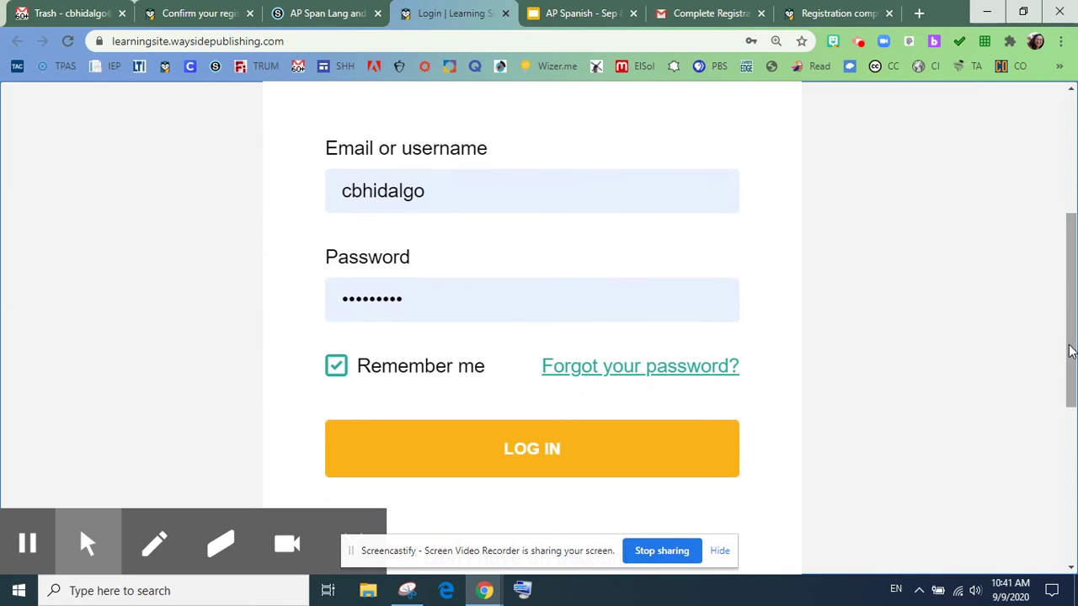
pyautogui.click(511, 451)
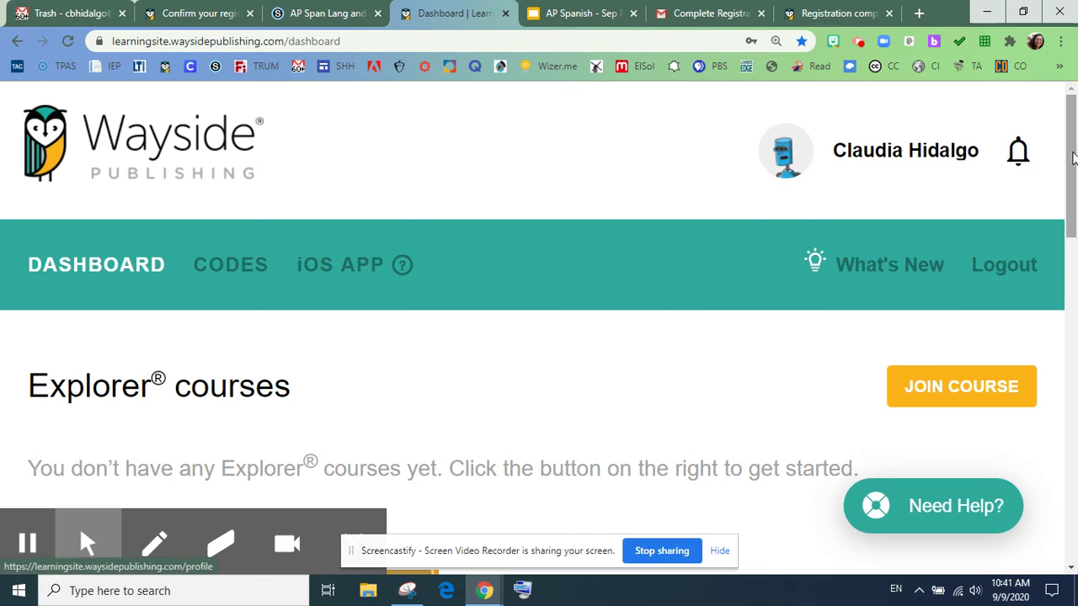
# Step: Scroll the dashboard down to the LHS AP Spanish Language & Culture 20-21 pending invitation
pyautogui.moveTo(1072, 158); pyautogui.dragTo(1066, 200)
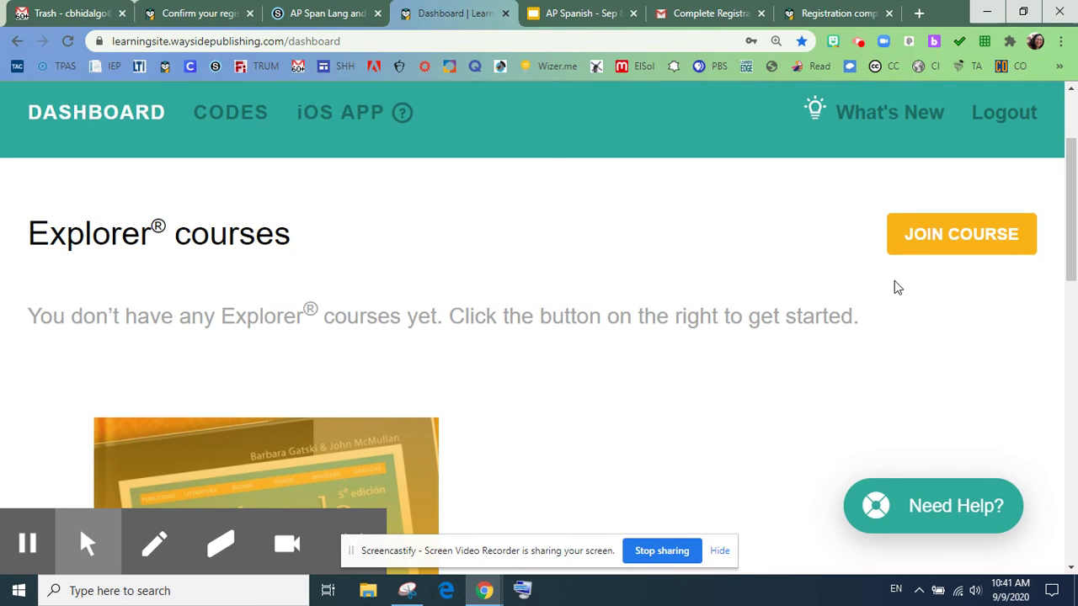
pyautogui.moveTo(1072, 193); pyautogui.dragTo(1074, 323)
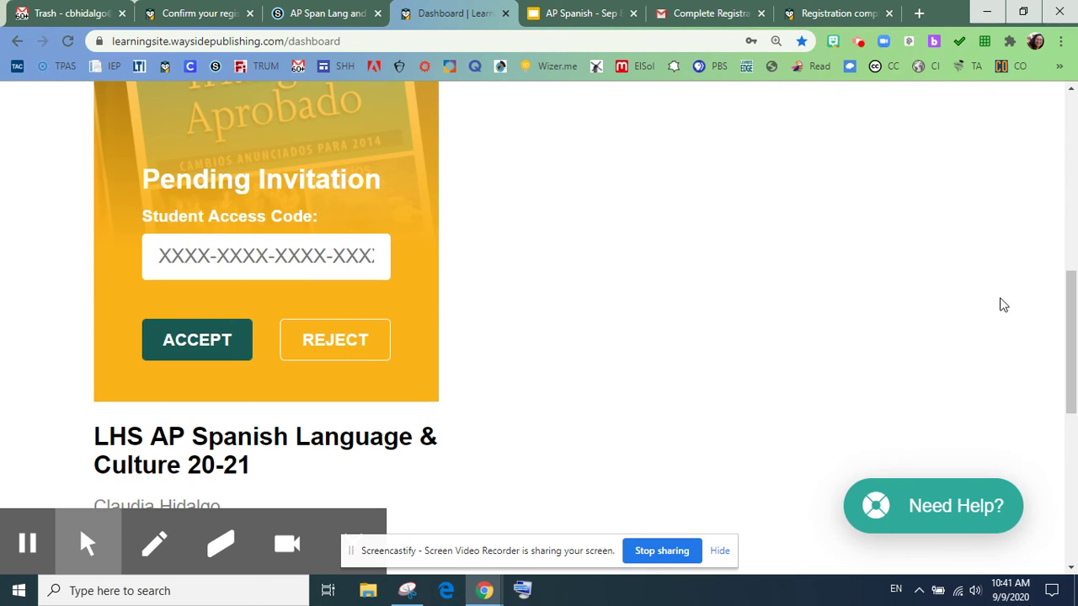
# Step: Enter the student access code, fixing a mistyped digit, and accept the invitation
pyautogui.click(331, 261)
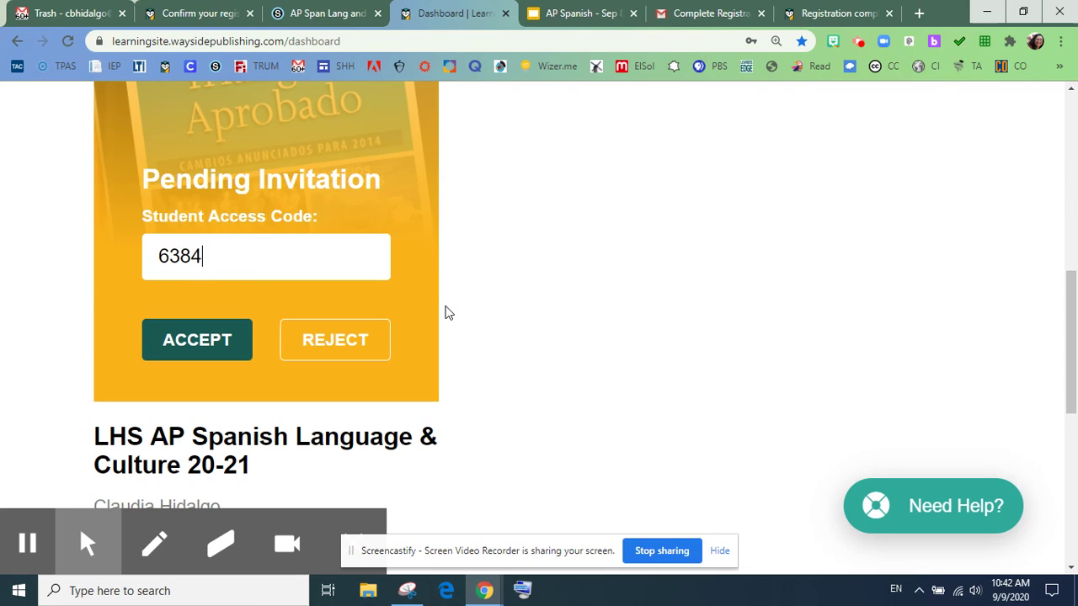
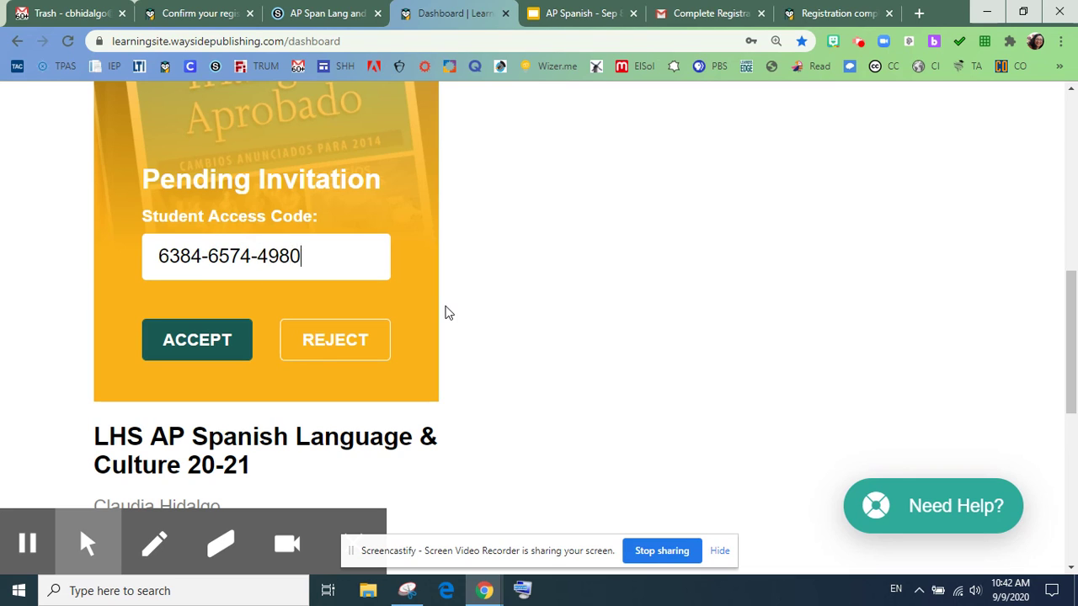
pyautogui.click(229, 350)
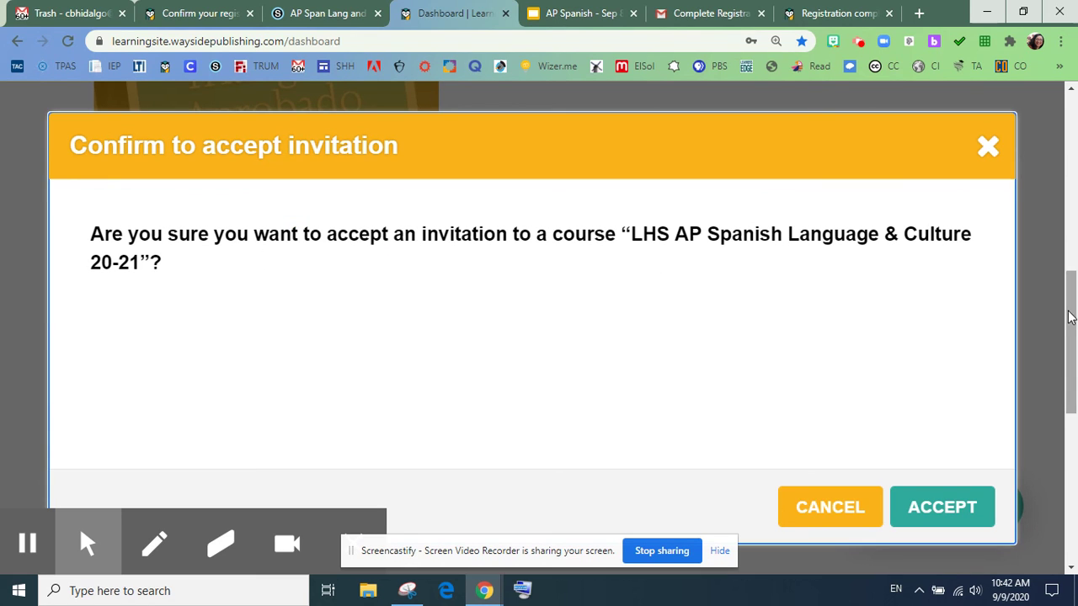
# Step: Confirm accepting the LHS AP Spanish invitation, which fails with 'This code has already been used'
pyautogui.scroll(-2, 1069, 299)
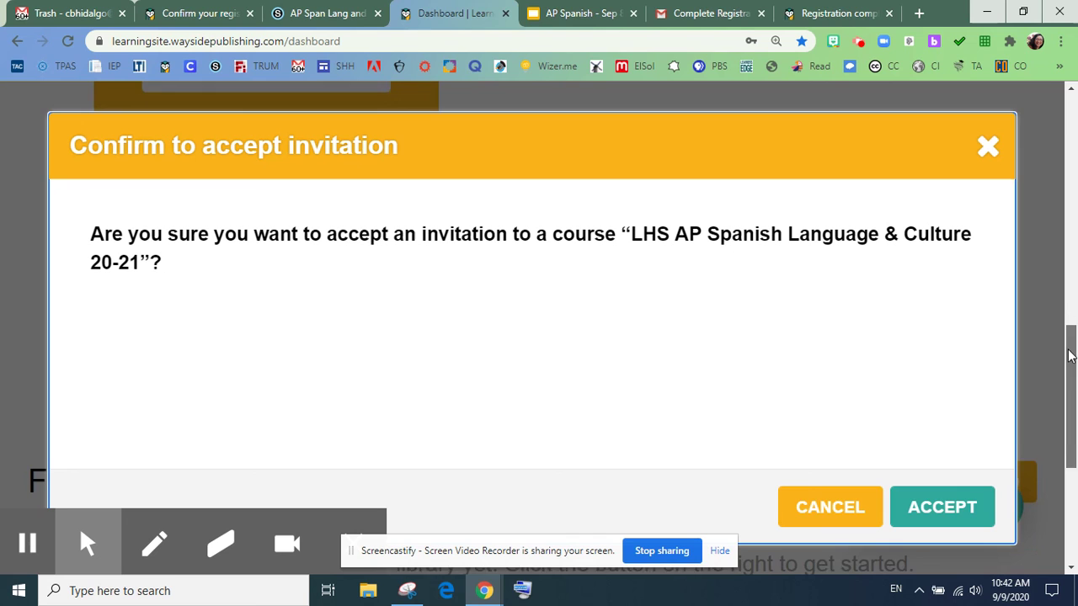
pyautogui.click(926, 510)
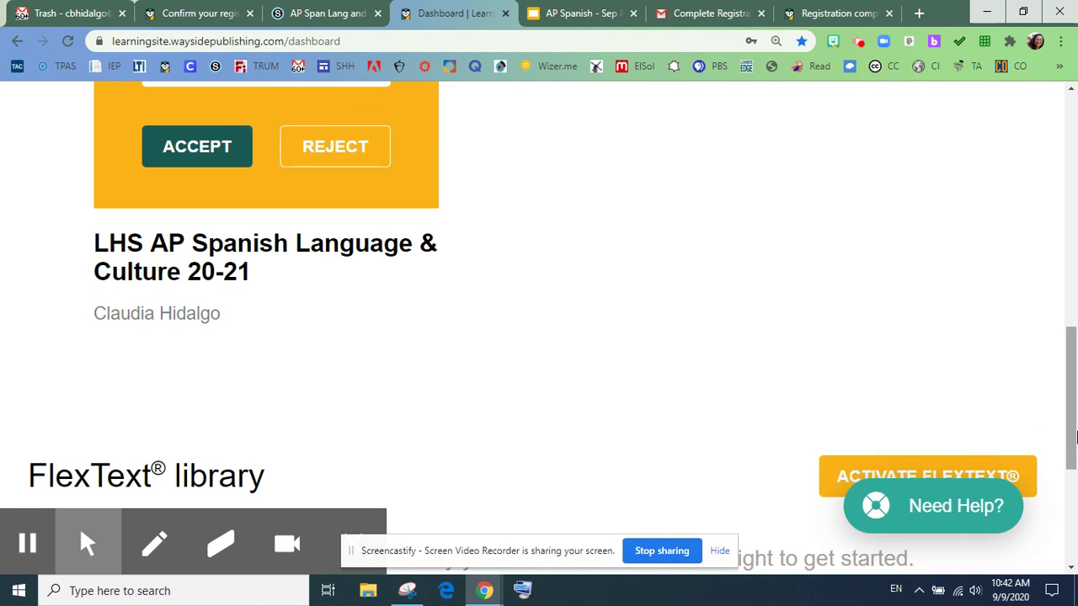
pyautogui.moveTo(1071, 426); pyautogui.dragTo(1071, 480)
pyautogui.scroll(2, 1071, 480)
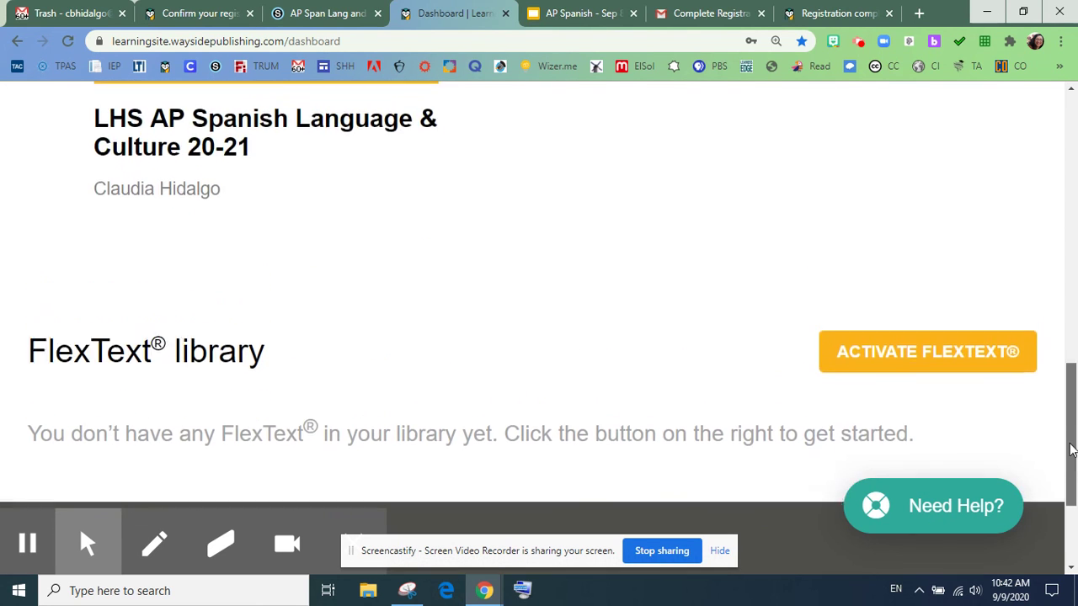
pyautogui.click(719, 552)
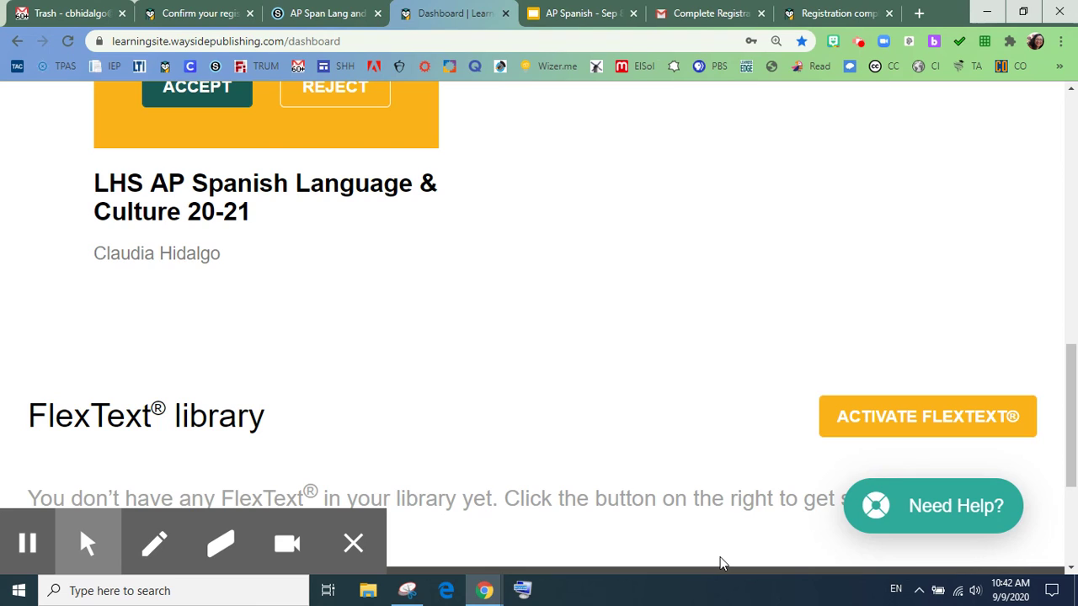